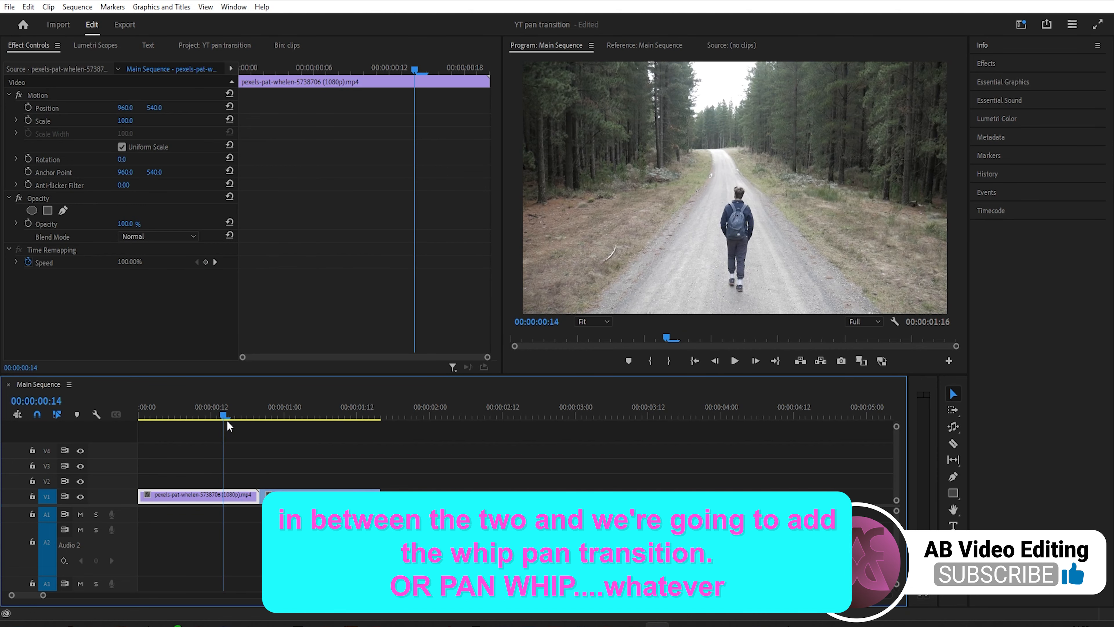
- Open the Adjustment Layers bin and create a new adjustment layer with the default sequence video settings
{"action": "left_click", "coordinate": [261, 467]}
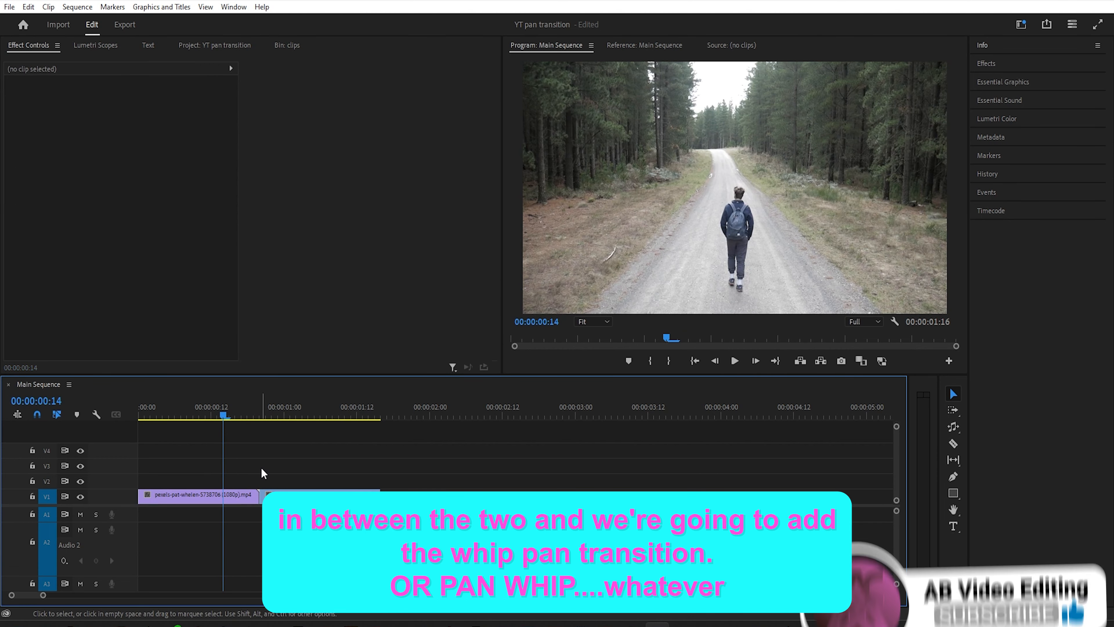
{"action": "left_click", "coordinate": [224, 44]}
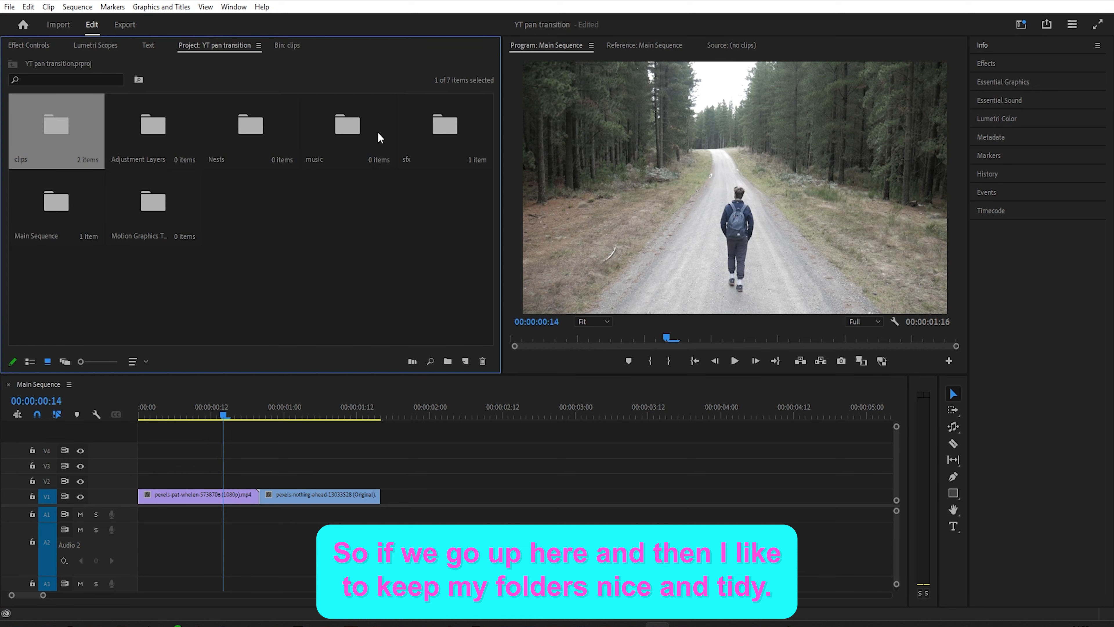
{"action": "double_click", "coordinate": [163, 128]}
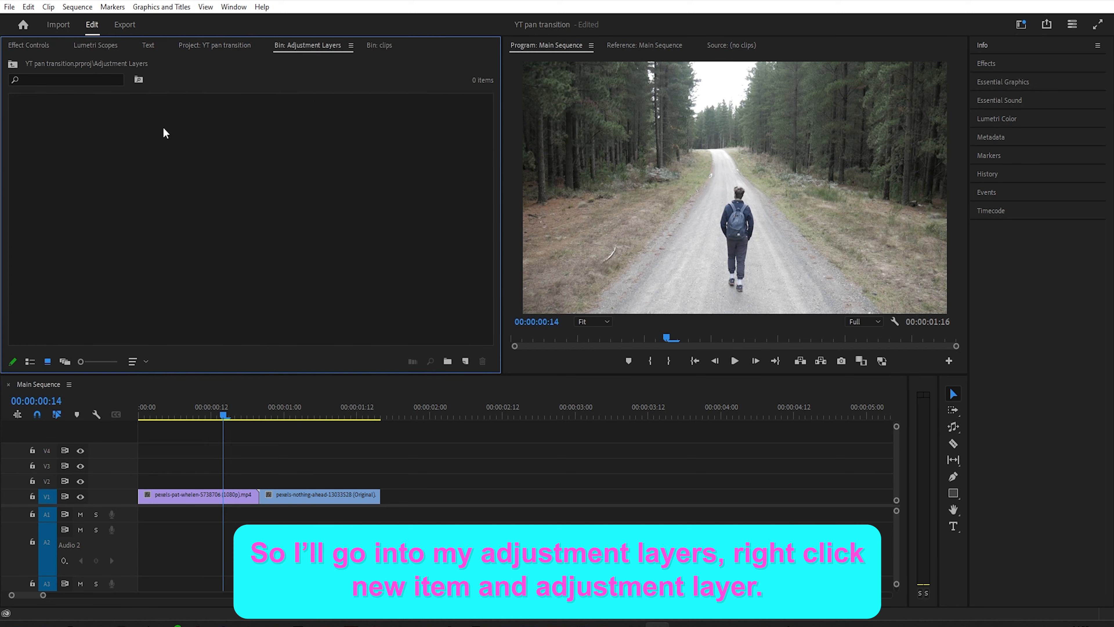
{"action": "right_click", "coordinate": [176, 135]}
{"action": "mouse_move", "coordinate": [211, 187]}
{"action": "left_click", "coordinate": [337, 224]}
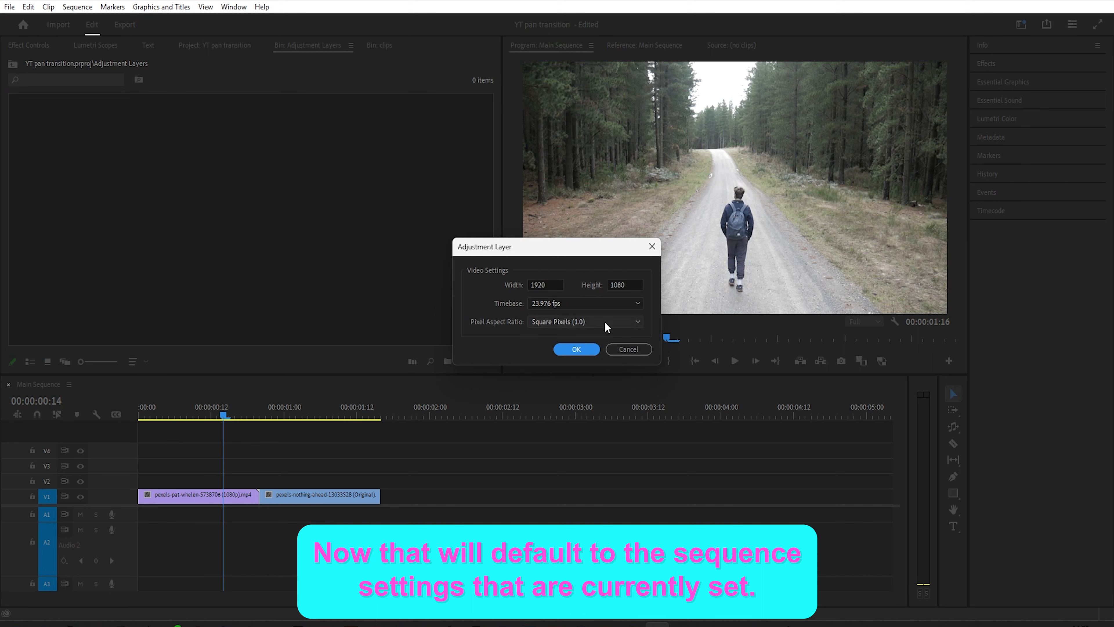
{"action": "left_click", "coordinate": [585, 348]}
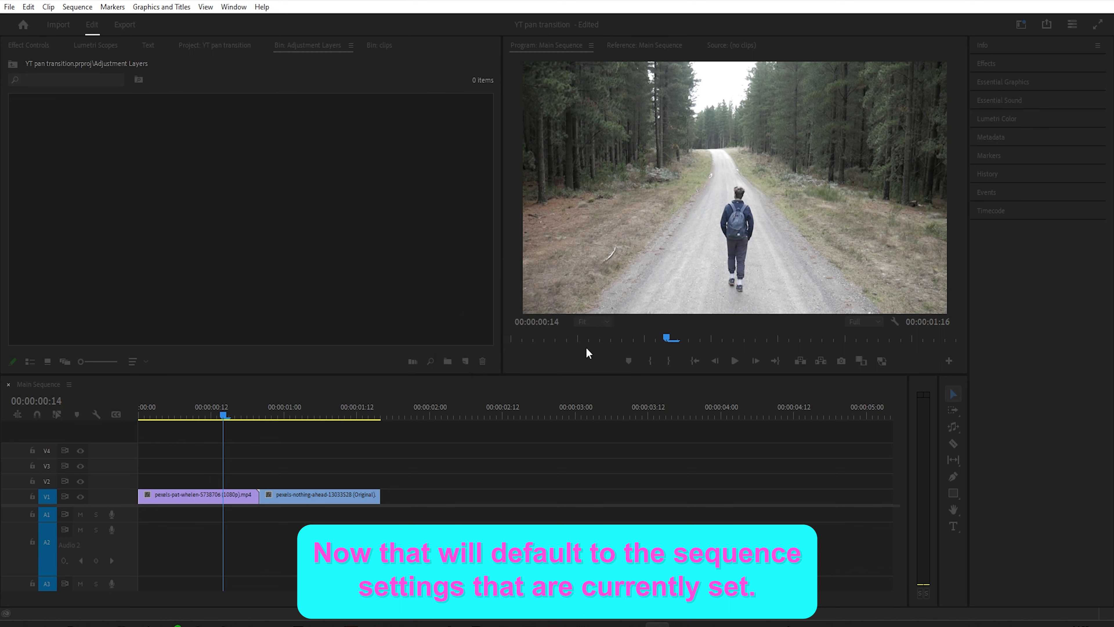
- Set the new adjustment layer's duration to 8 frames
{"action": "left_click", "coordinate": [196, 264]}
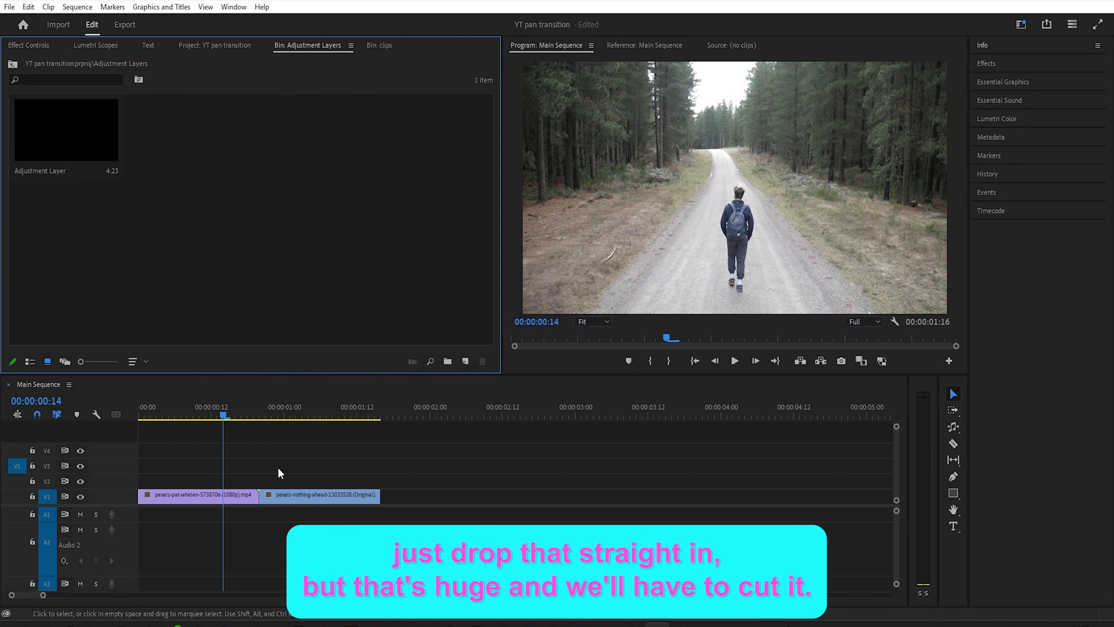
{"action": "left_click", "coordinate": [66, 132]}
{"action": "key", "text": "ctrl+r"}
{"action": "type", "text": "8"}
{"action": "key", "text": "Return"}
- Place the adjustment layer on track V2 and nudge it until it is centred over the cut between the two clips
{"action": "left_click_drag", "start_coordinate": [66, 131], "coordinate": [236, 482]}
{"action": "left_click", "coordinate": [265, 485]}
{"action": "key", "text": "alt+Left"}
{"action": "key", "text": "alt+Left"}
{"action": "key", "text": "alt+Right"}
{"action": "key", "text": "alt+Right"}
{"action": "key", "text": "alt+Right"}
{"action": "key", "text": "alt+Right"}
{"action": "key", "text": "alt+Left"}
{"action": "key", "text": "alt+Left"}
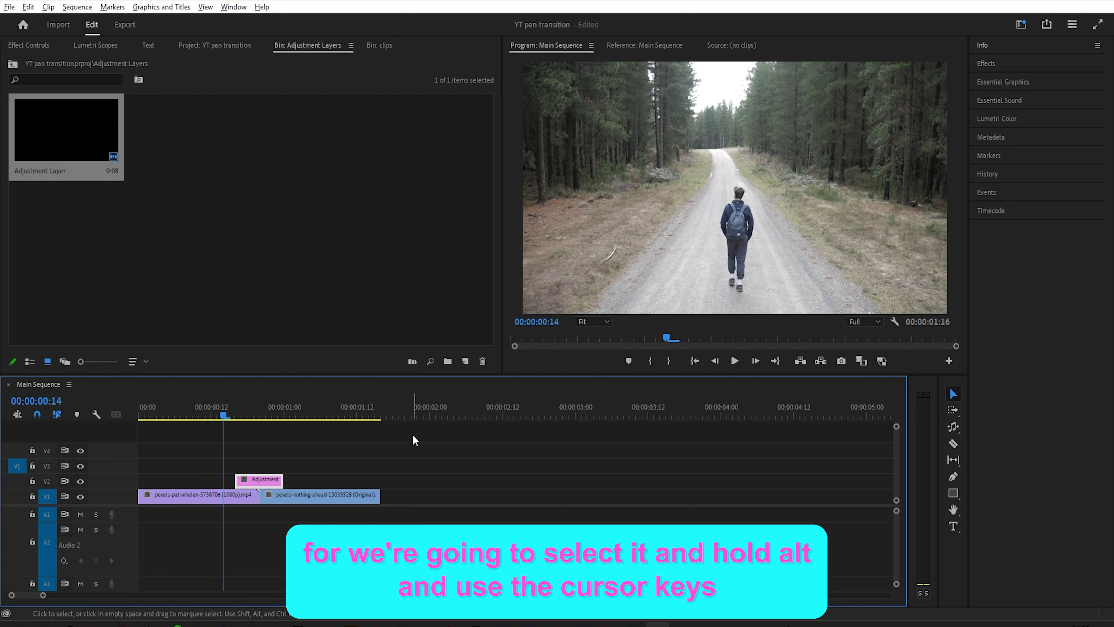
{"action": "left_click", "coordinate": [319, 481]}
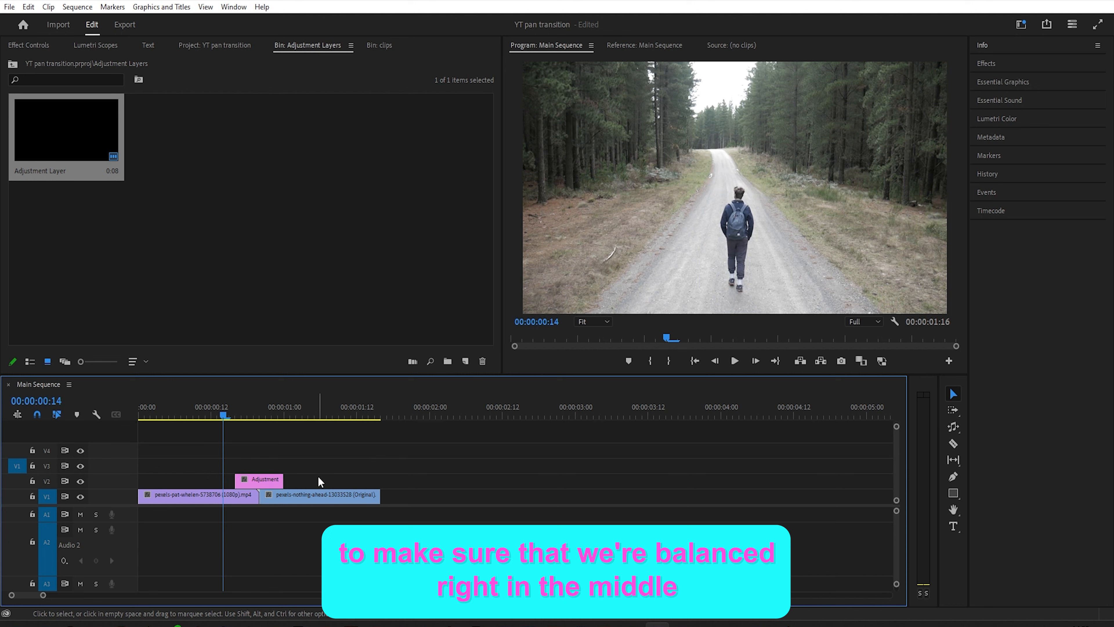
- Search the effects for offset and apply the Offset effect to the adjustment layer
{"action": "left_click_drag", "start_coordinate": [248, 408], "coordinate": [259, 415]}
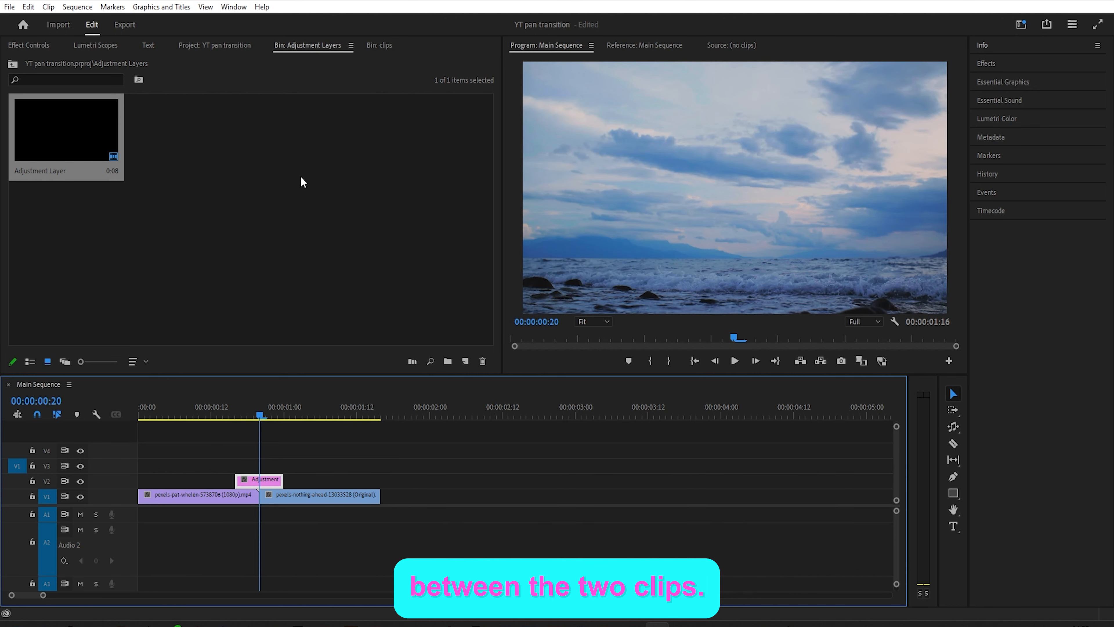
{"action": "left_click", "coordinate": [33, 46]}
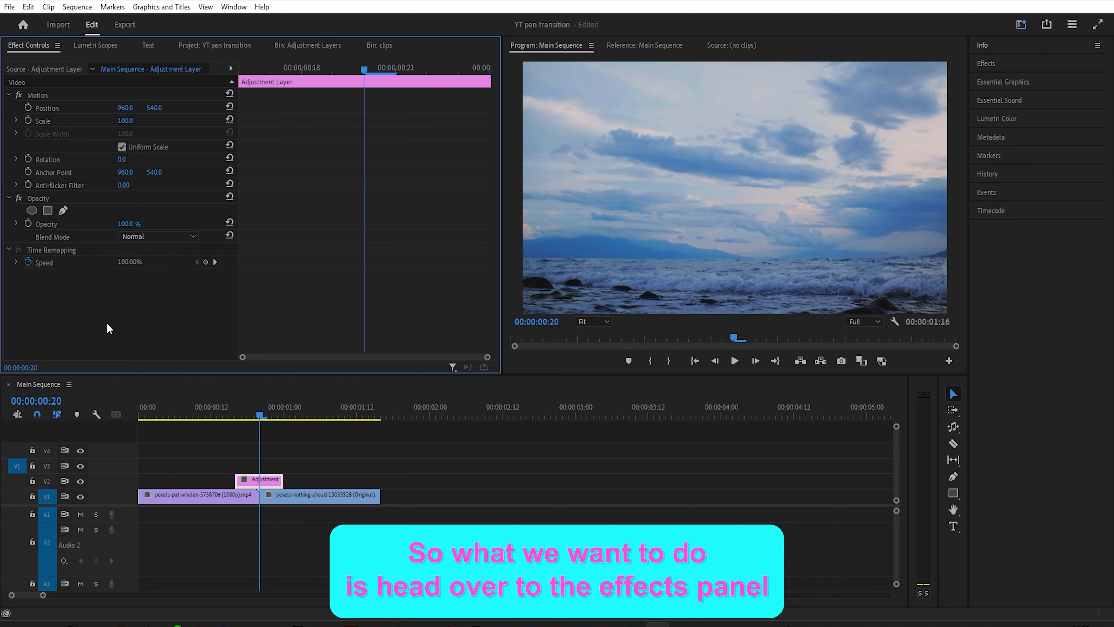
{"action": "left_click", "coordinate": [990, 64]}
{"action": "left_click", "coordinate": [1009, 80]}
{"action": "type", "text": "offset"}
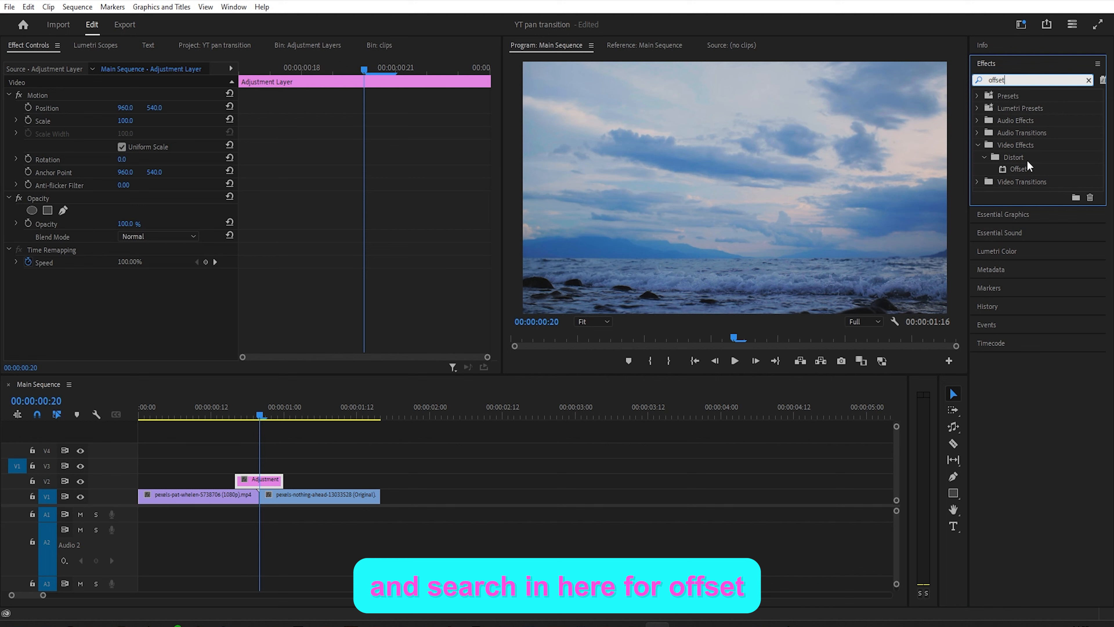
{"action": "left_click", "coordinate": [1020, 168]}
{"action": "double_click", "coordinate": [1020, 169]}
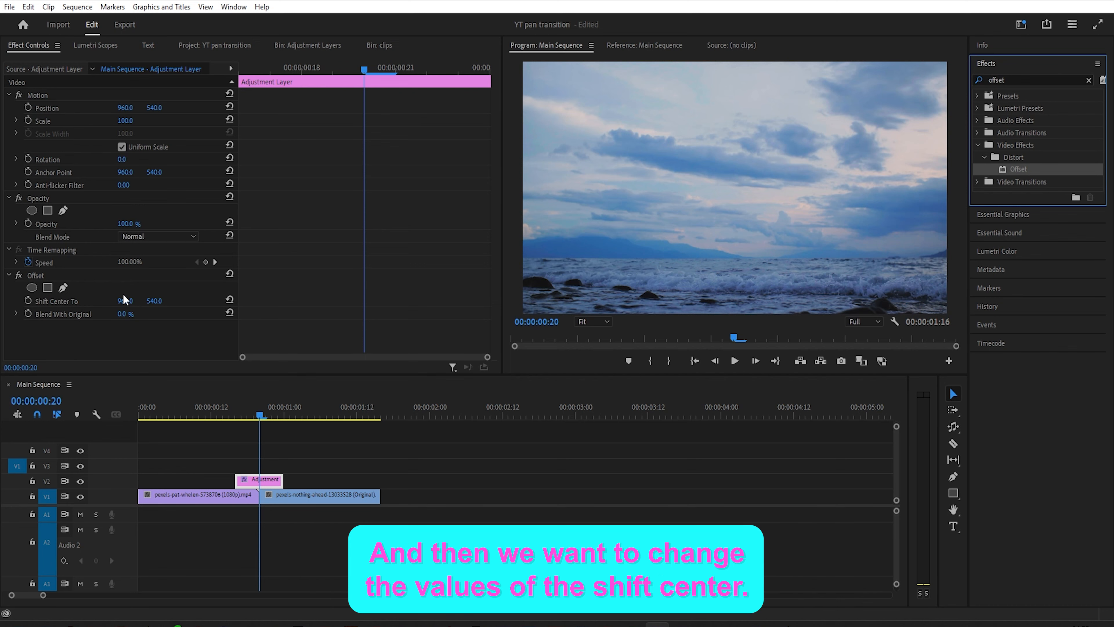
- Keyframe Offset's Shift Center To at the layer's first frame, then set it to -960 on the last frame
{"action": "left_click_drag", "start_coordinate": [262, 414], "coordinate": [238, 415]}
{"action": "left_click", "coordinate": [27, 301]}
{"action": "key", "text": "Right"}
{"action": "key", "text": "Right"}
{"action": "key", "text": "Right"}
{"action": "key", "text": "Right"}
{"action": "key", "text": "Right"}
{"action": "key", "text": "Right"}
{"action": "key", "text": "Right"}
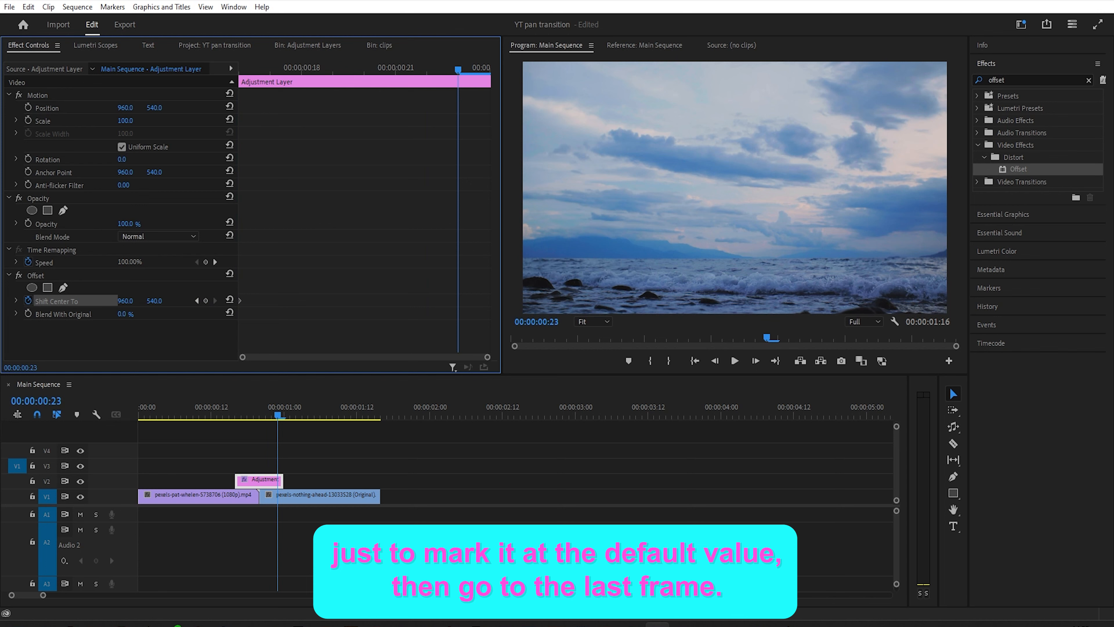
{"action": "left_click_drag", "start_coordinate": [125, 301], "coordinate": [1, 300]}
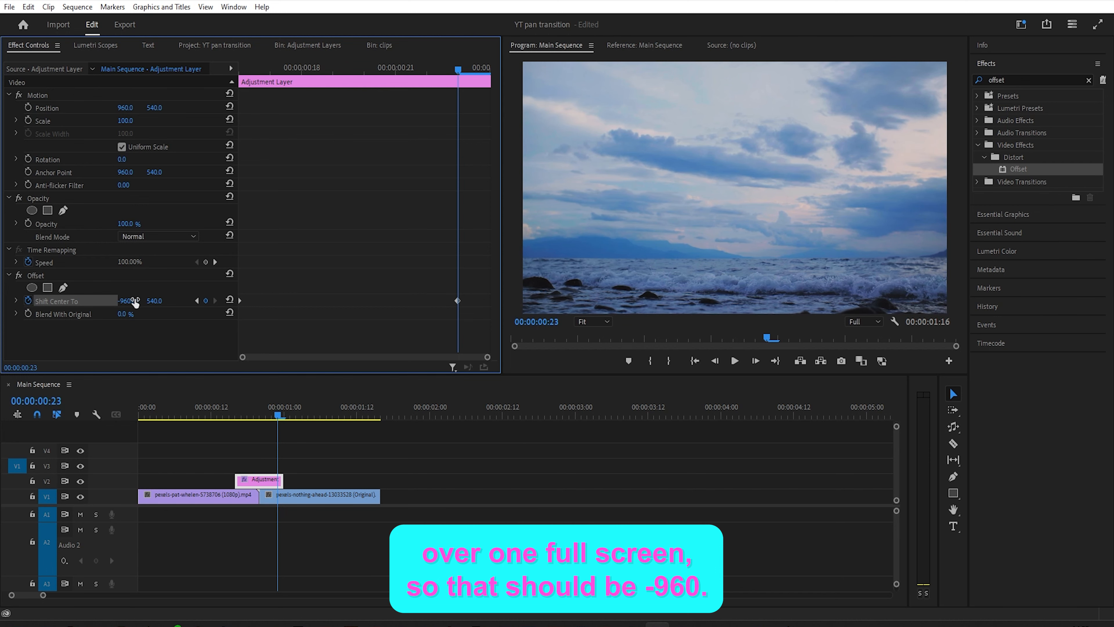
- Search the effects for blur and apply Directional Blur to the adjustment layer
{"action": "left_click_drag", "start_coordinate": [458, 68], "coordinate": [458, 123]}
{"action": "left_click_drag", "start_coordinate": [1020, 80], "coordinate": [894, 88]}
{"action": "type", "text": "blur"}
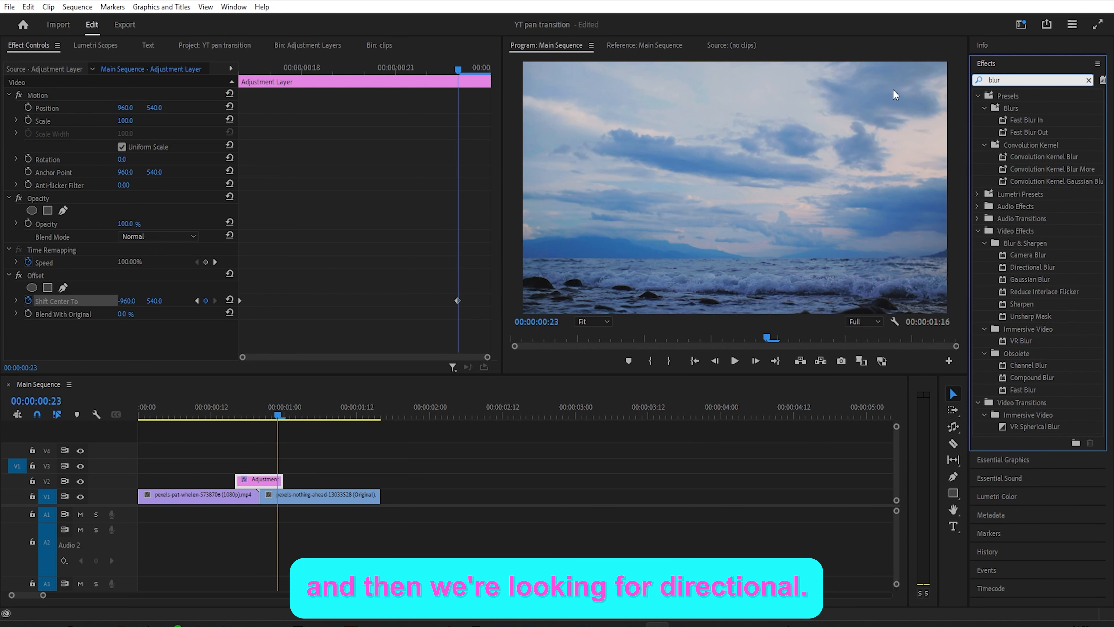
{"action": "left_click", "coordinate": [1031, 268]}
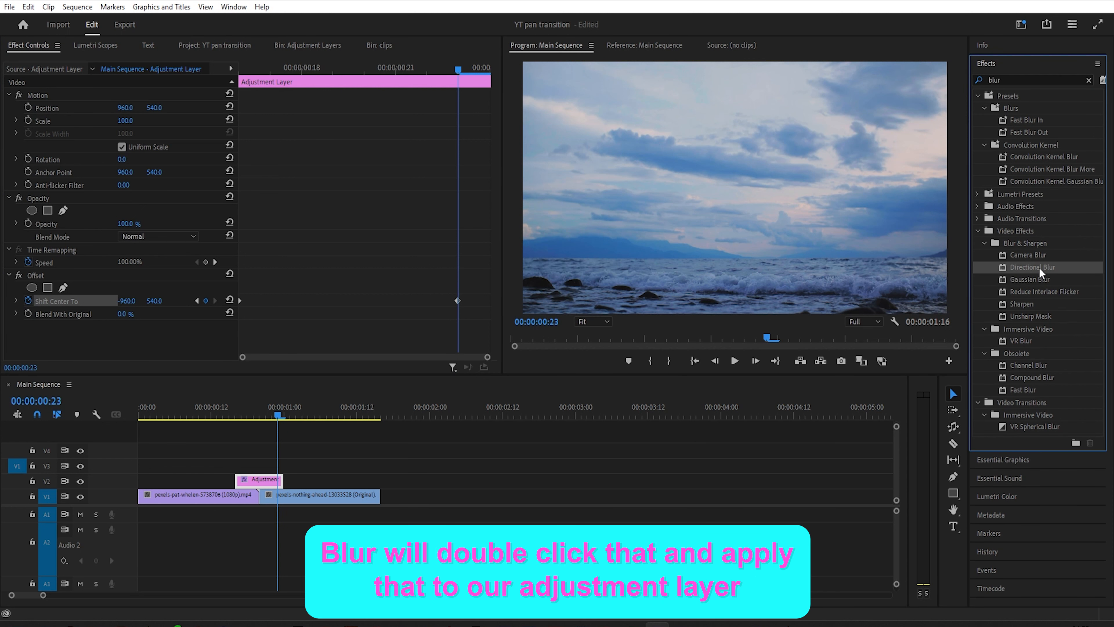
{"action": "double_click", "coordinate": [1039, 267]}
- Set the Directional Blur direction to 90° and blur length to 200
{"action": "scroll", "coordinate": [131, 220], "scroll_direction": "down", "scroll_amount": 2}
{"action": "left_click", "coordinate": [123, 314]}
{"action": "type", "text": "90"}
{"action": "key", "text": "Return"}
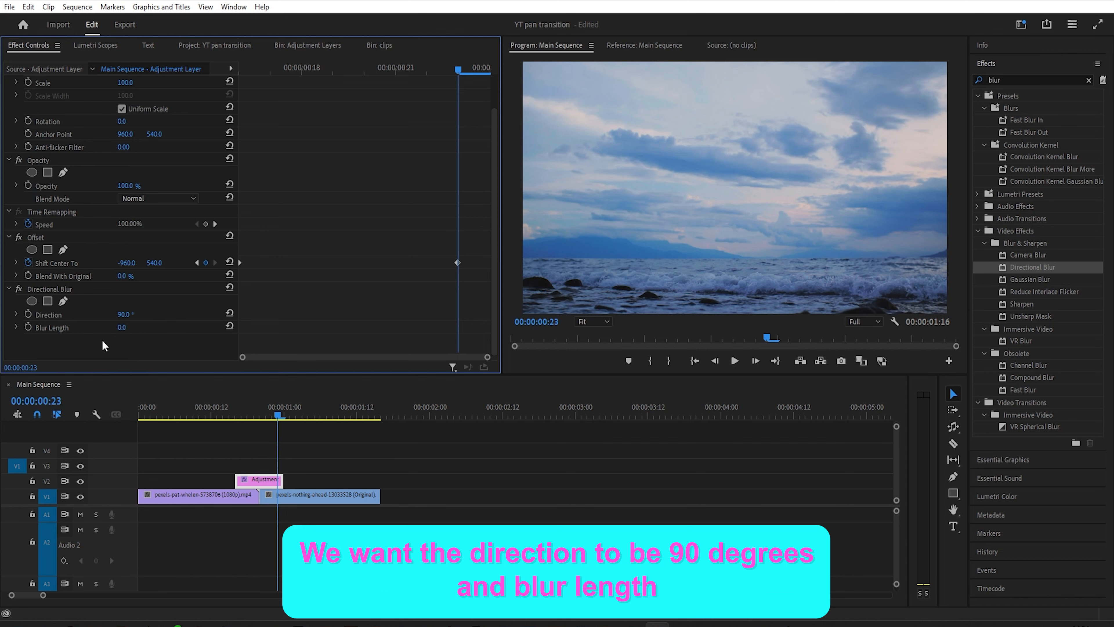
{"action": "left_click", "coordinate": [123, 327]}
{"action": "type", "text": "200"}
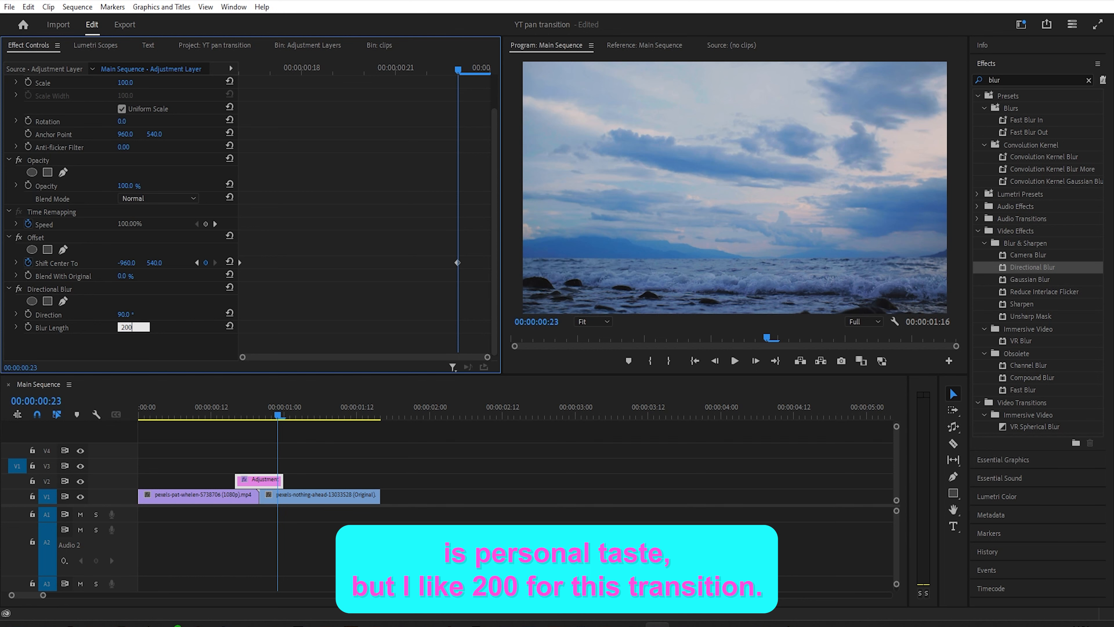
{"action": "key", "text": "Return"}
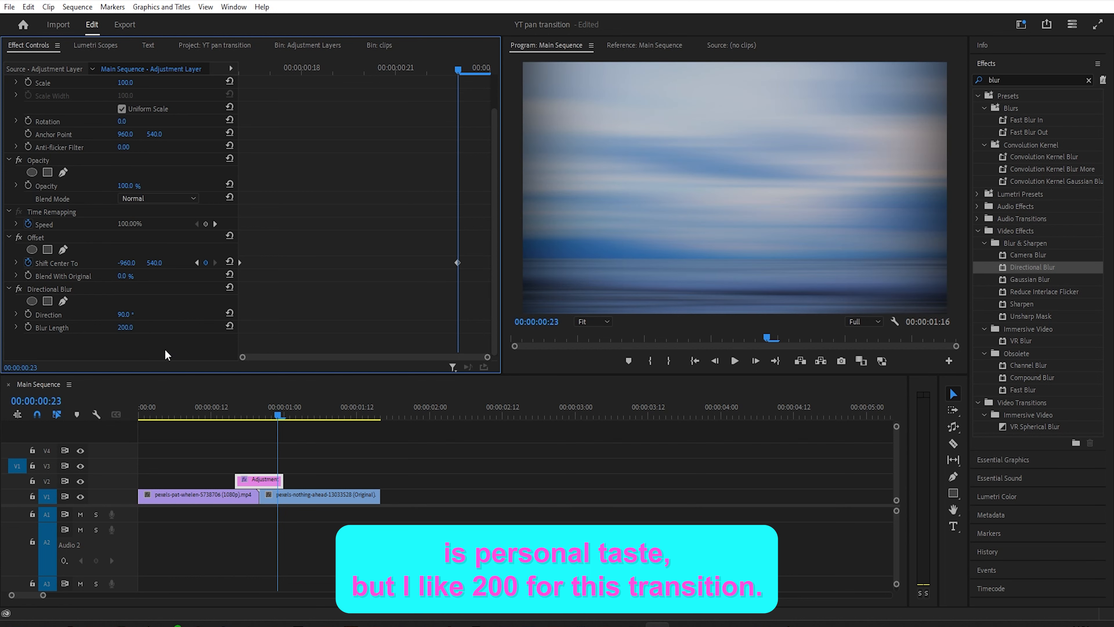
- Play back and scrub through the transition around the cut to review it
{"action": "left_click_drag", "start_coordinate": [281, 415], "coordinate": [181, 426]}
{"action": "key", "text": "space"}
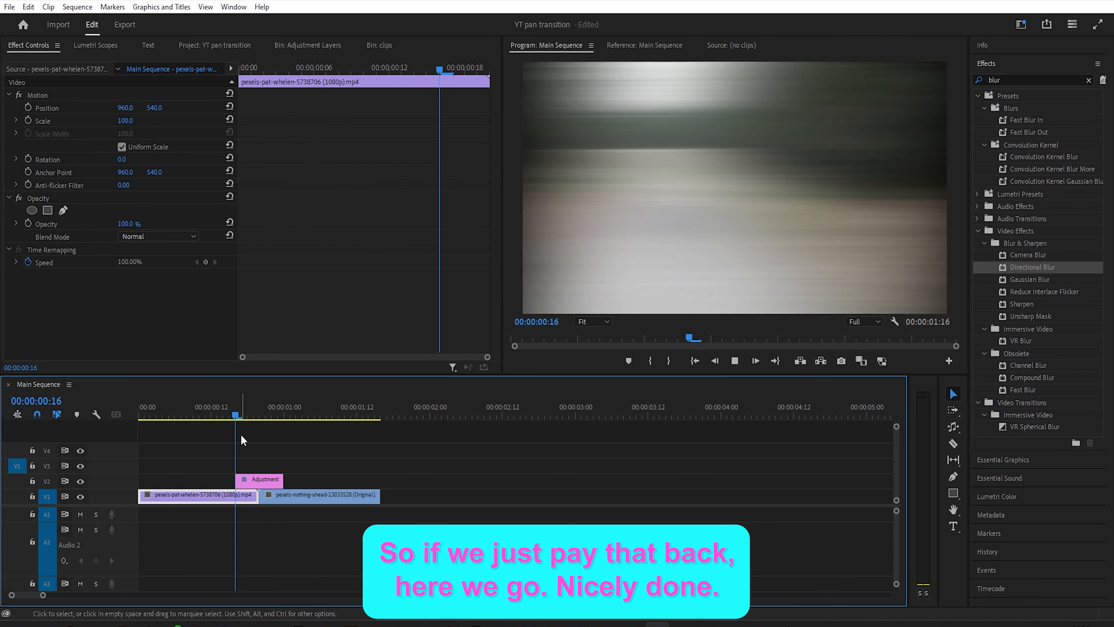
{"action": "key", "text": "space"}
{"action": "left_click", "coordinate": [194, 413]}
{"action": "key", "text": "space"}
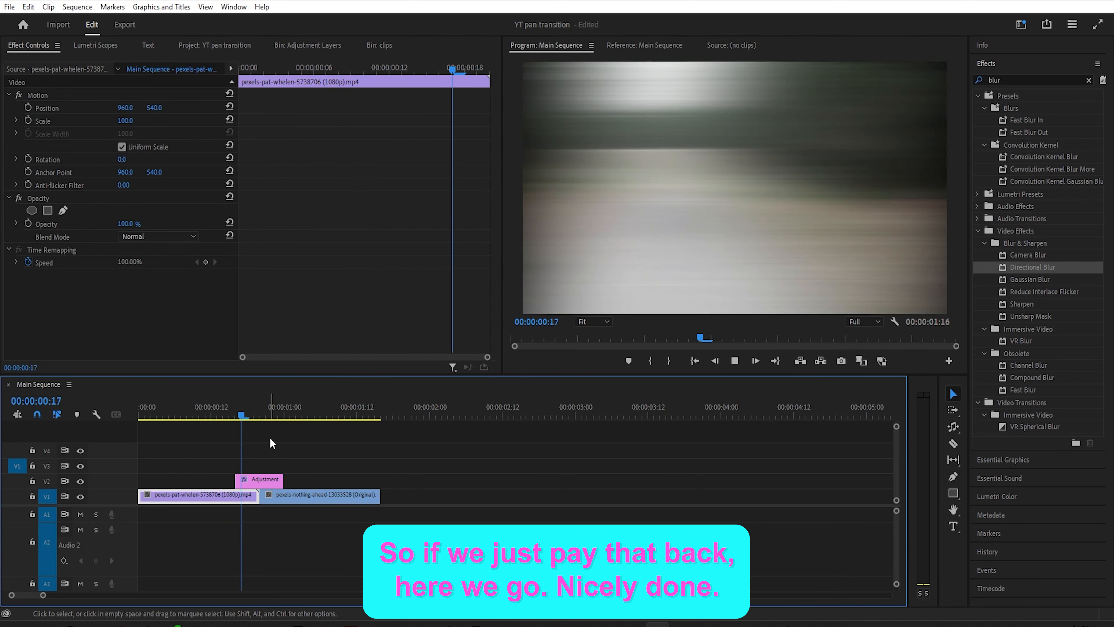
{"action": "mouse_move", "coordinate": [244, 411]}
{"action": "left_mouse_down"}
{"action": "mouse_move", "coordinate": [281, 407]}
{"action": "mouse_move", "coordinate": [239, 412]}
{"action": "left_mouse_up"}
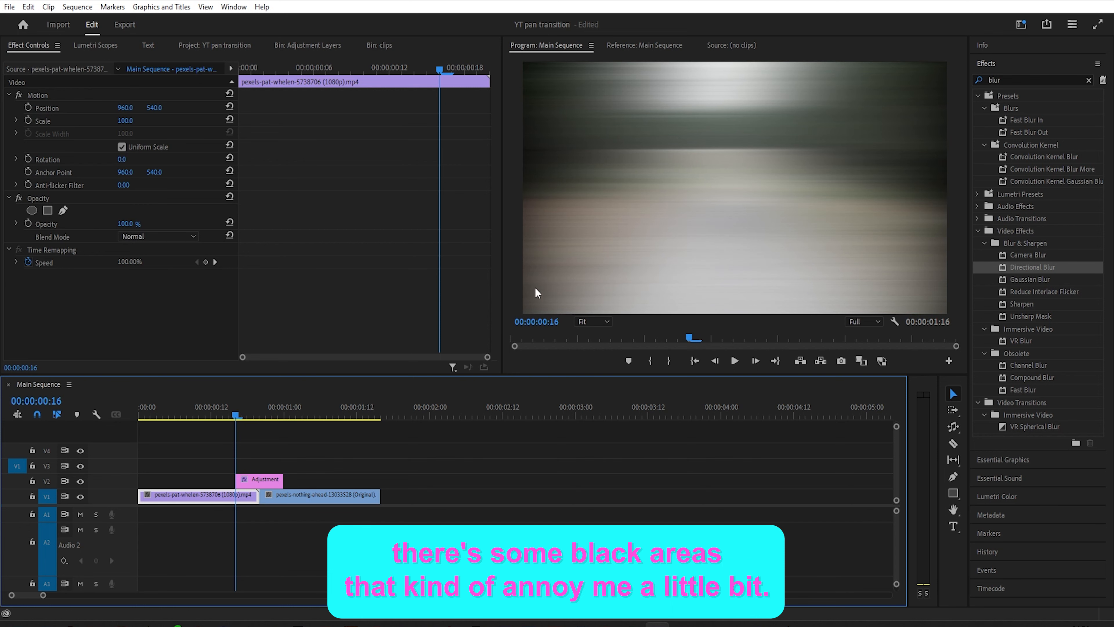
{"action": "left_click_drag", "start_coordinate": [239, 416], "coordinate": [281, 415]}
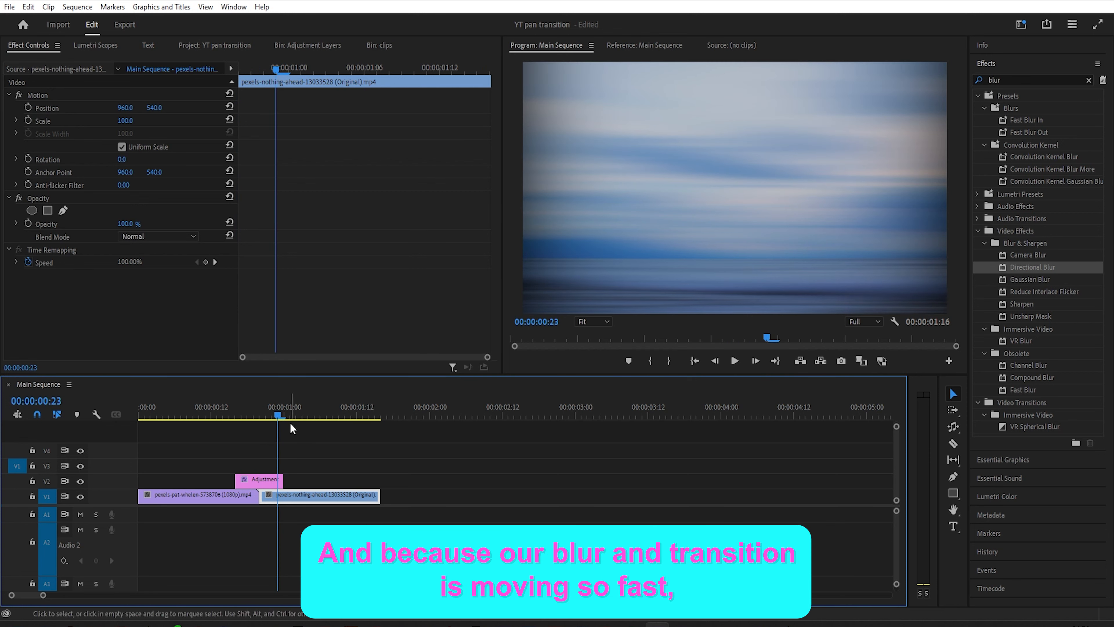
{"action": "left_click_drag", "start_coordinate": [278, 417], "coordinate": [260, 418]}
- Search the effects for transform and apply the Transform effect to the adjustment layer
{"action": "left_click", "coordinate": [259, 479]}
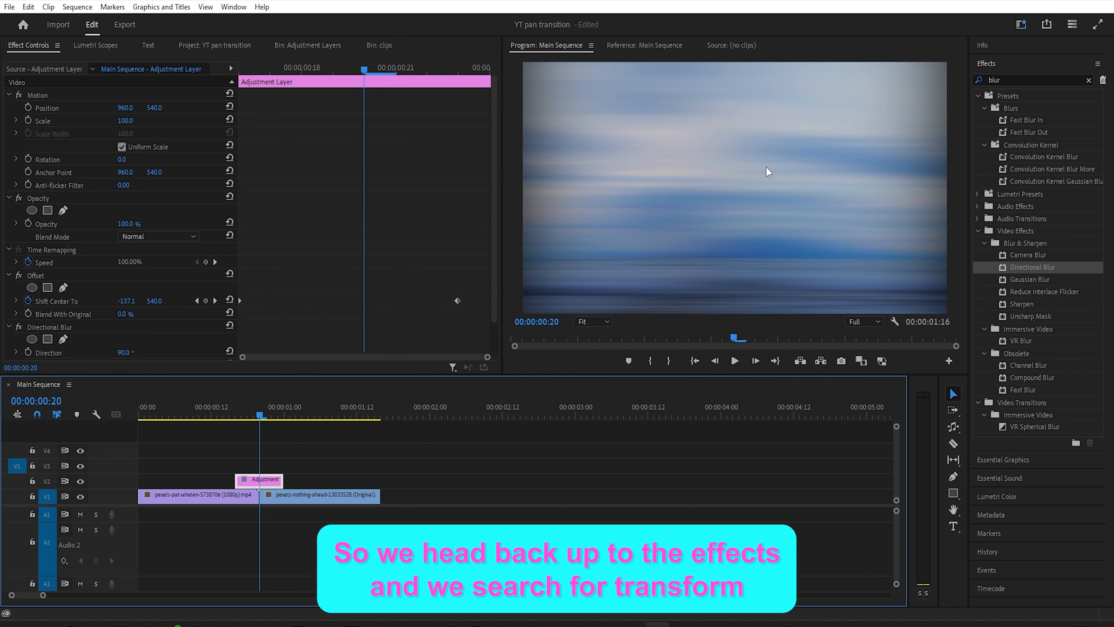
{"action": "left_click", "coordinate": [1009, 80]}
{"action": "key", "text": "BackSpace"}
{"action": "type", "text": "transform"}
{"action": "left_click_drag", "start_coordinate": [1024, 168], "coordinate": [260, 481]}
- Set the Transform effect's scale to 125
{"action": "scroll", "coordinate": [131, 263], "scroll_direction": "down", "scroll_amount": 8}
{"action": "left_click", "coordinate": [125, 225]}
{"action": "type", "text": "125"}
{"action": "key", "text": "Return"}
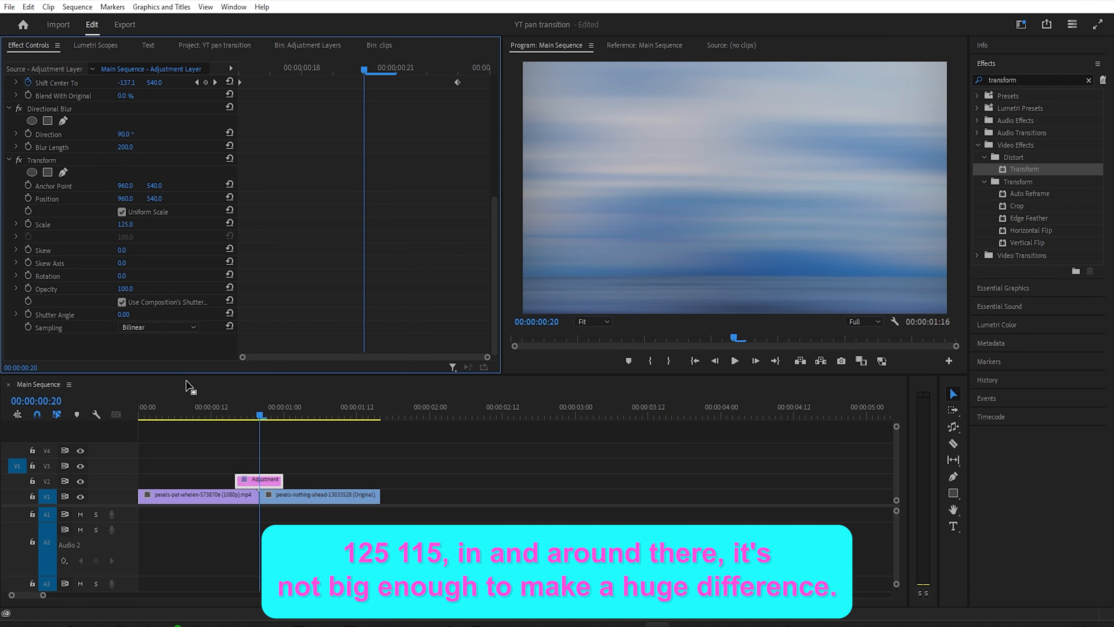
- Select the Offset, Directional Blur and Transform effects together on the adjustment layer
{"action": "left_click_drag", "start_coordinate": [193, 411], "coordinate": [121, 431]}
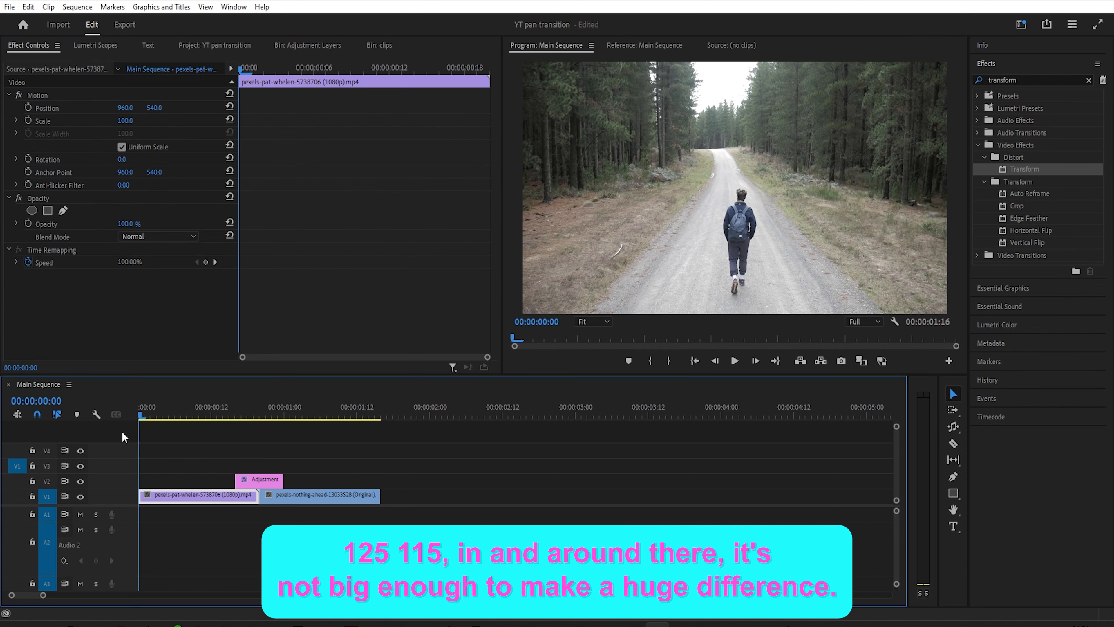
{"action": "left_click", "coordinate": [200, 455]}
{"action": "left_click", "coordinate": [260, 413]}
{"action": "left_click", "coordinate": [258, 479]}
{"action": "left_click", "coordinate": [42, 116]}
{"action": "left_click", "coordinate": [49, 168], "text": "ctrl"}
{"action": "left_click", "coordinate": [42, 219], "text": "ctrl"}
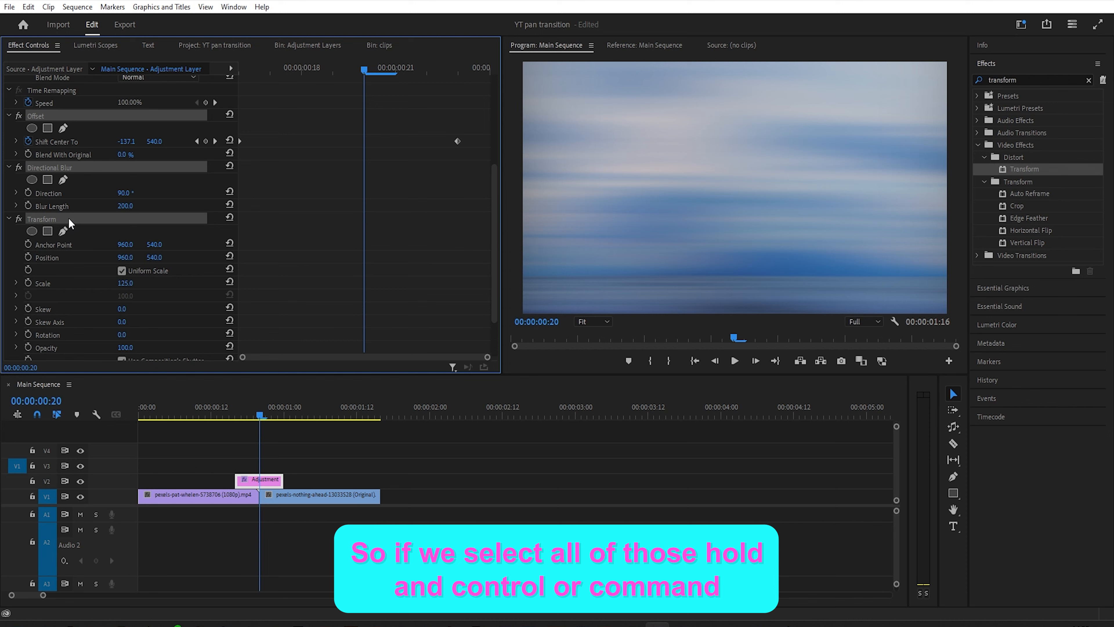
- Save the three selected effects as a preset, starting the preset name with W
{"action": "right_click", "coordinate": [72, 223]}
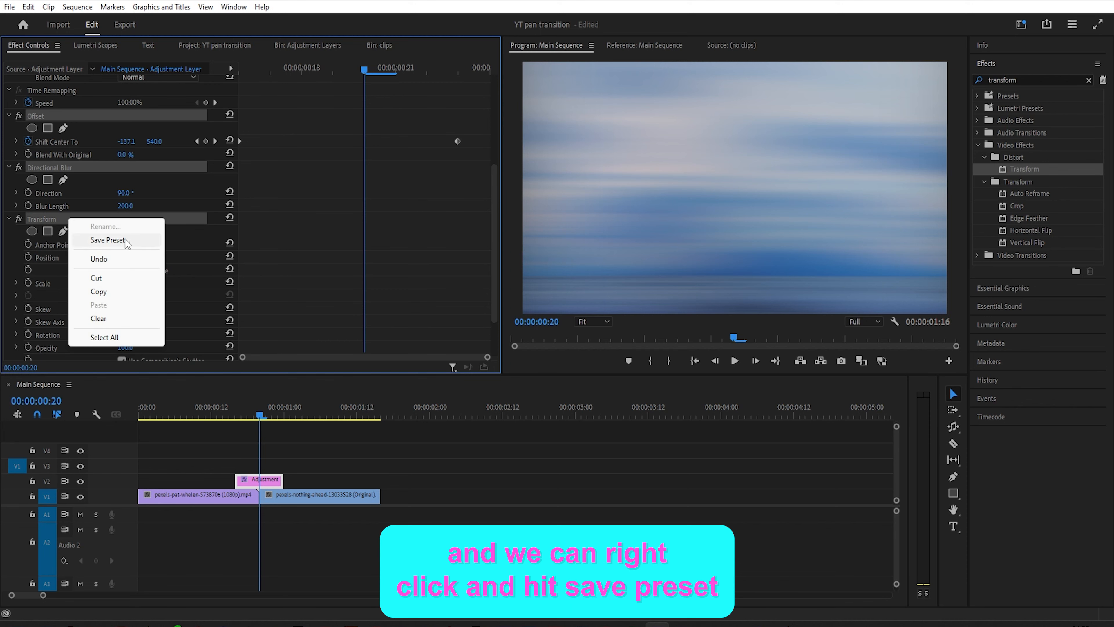
{"action": "left_click", "coordinate": [109, 240]}
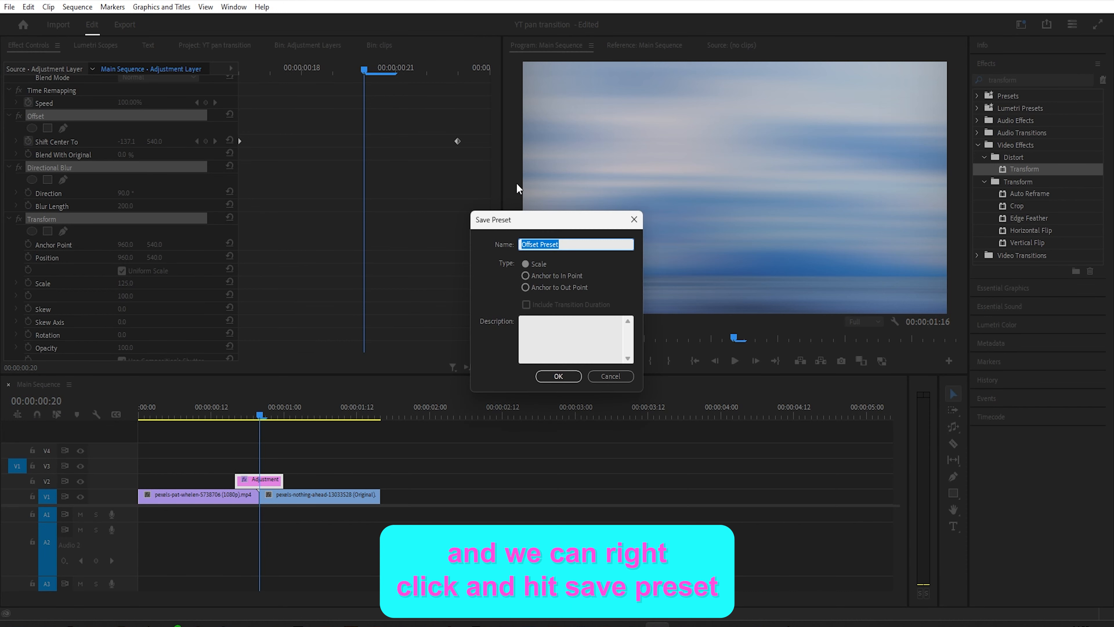
{"action": "type", "text": "W"}
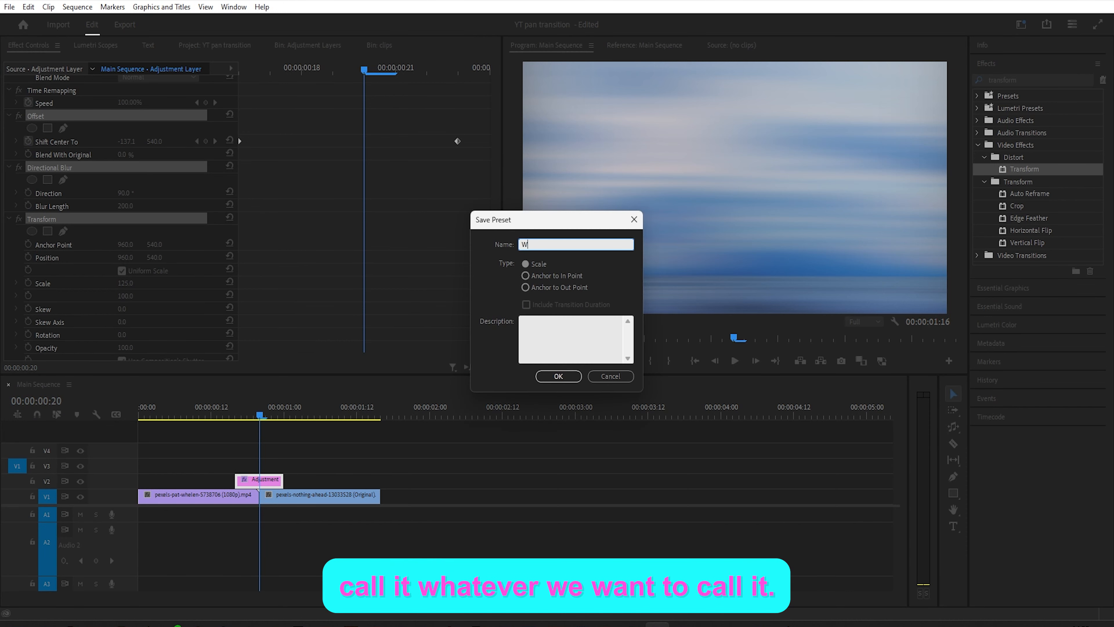